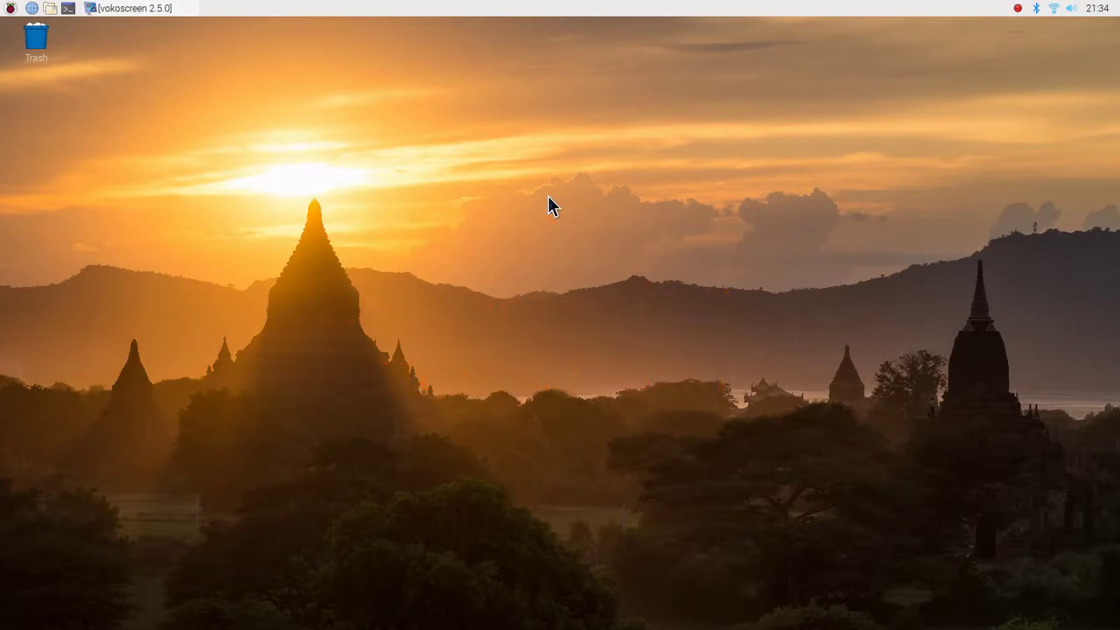
- Launch Add / Remove Software from the Raspberry Pi menu's Preferences submenu
click(9, 9)
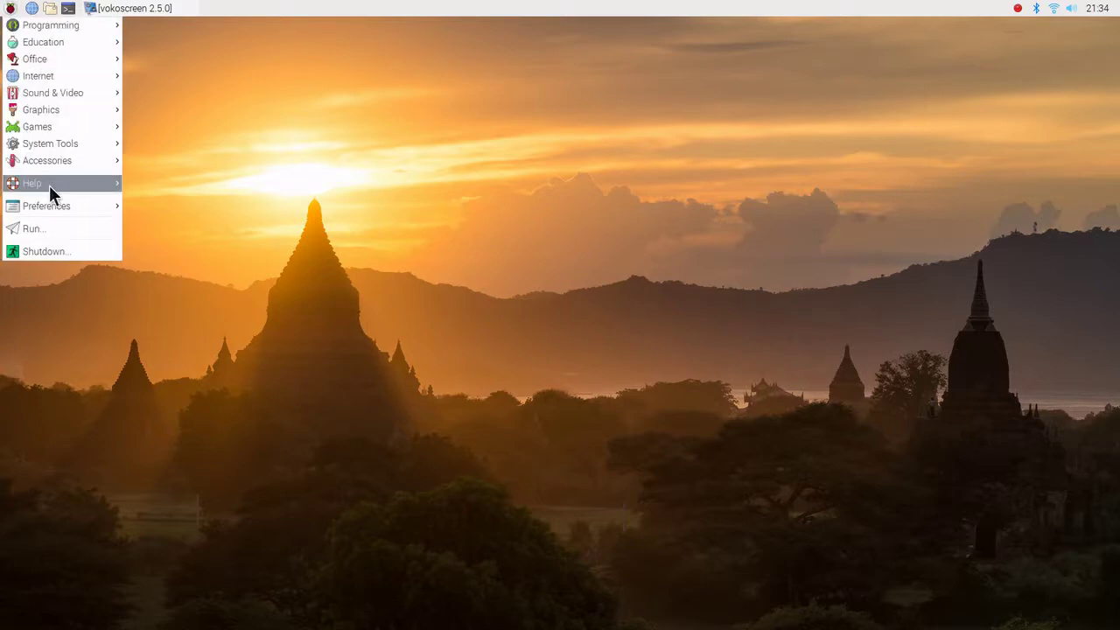
mouse_move(60, 203)
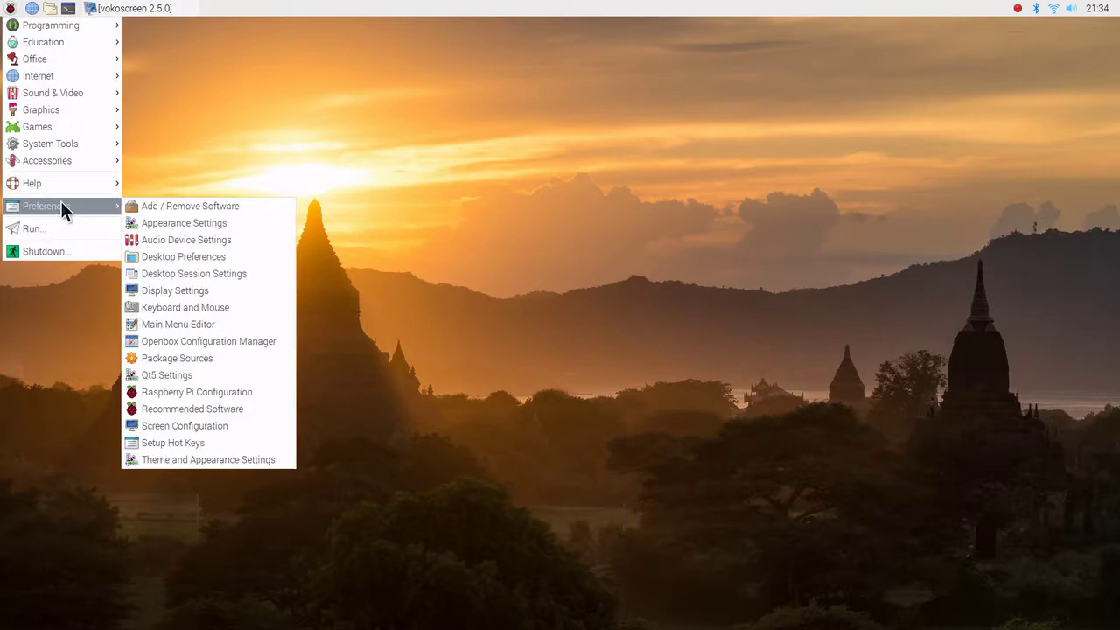
click(225, 207)
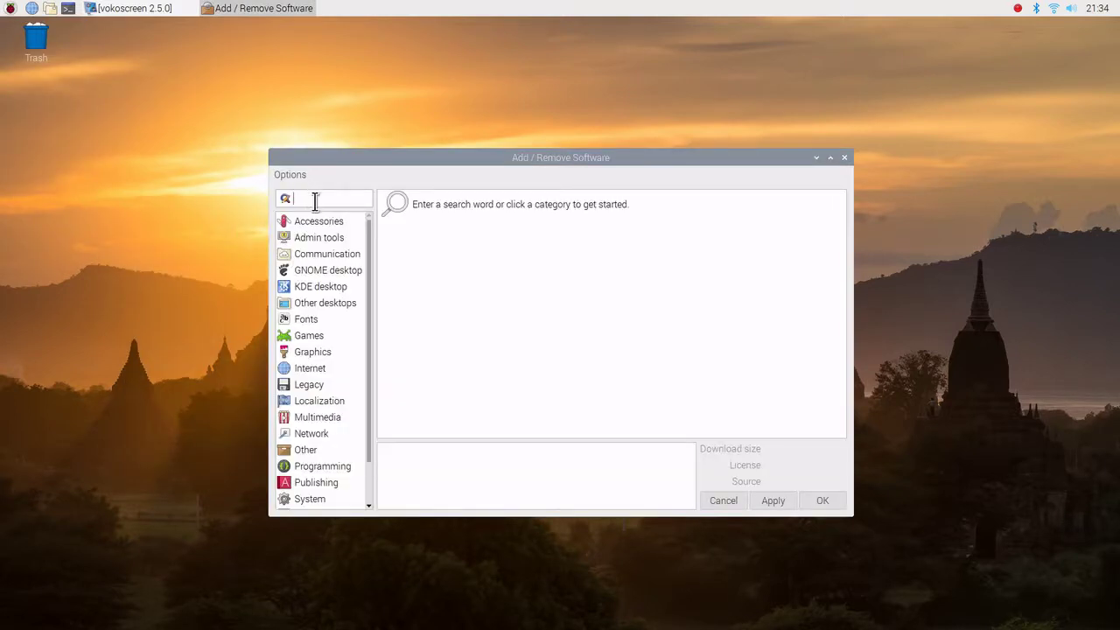
- Search for gnuplot and bring up options for the gnuplot 5.2.6 package
text(gnuplot)
key(Return)
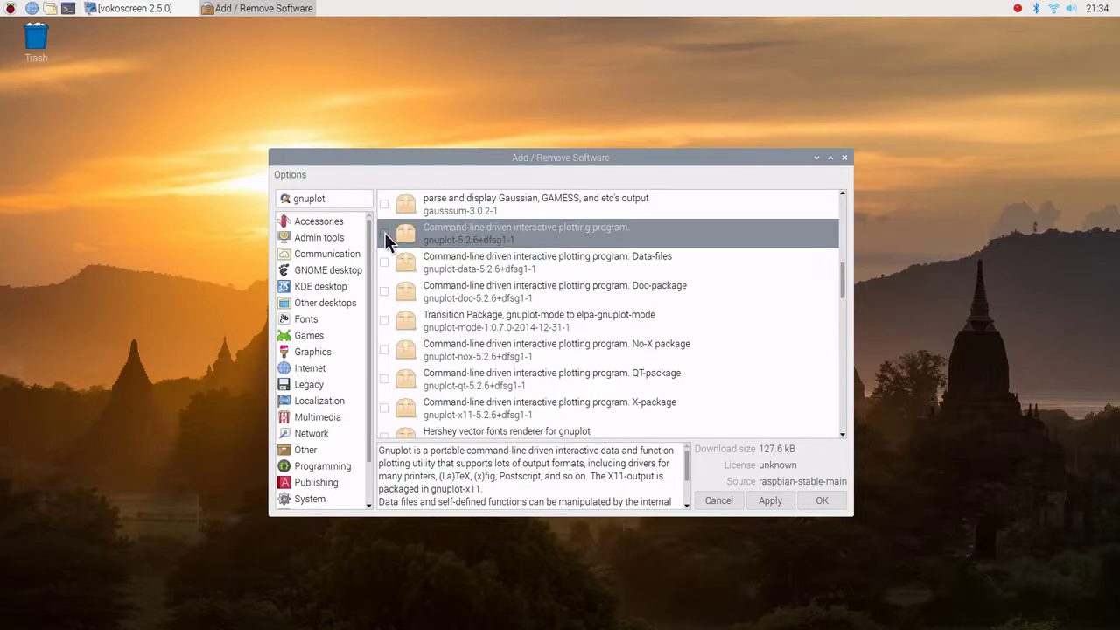
right_click(732, 238)
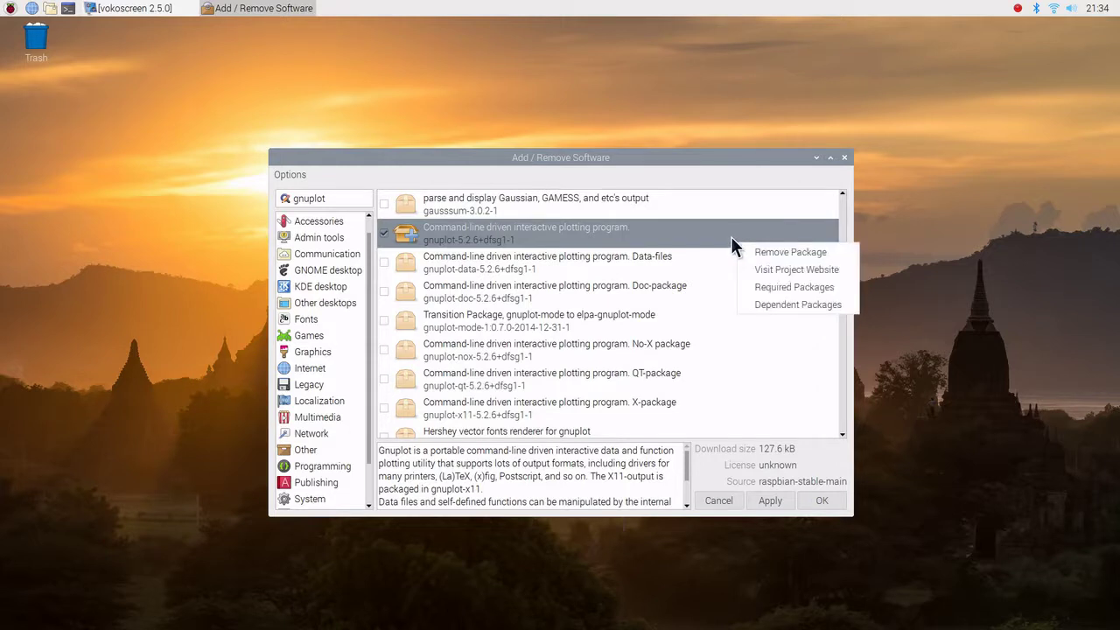
click(768, 278)
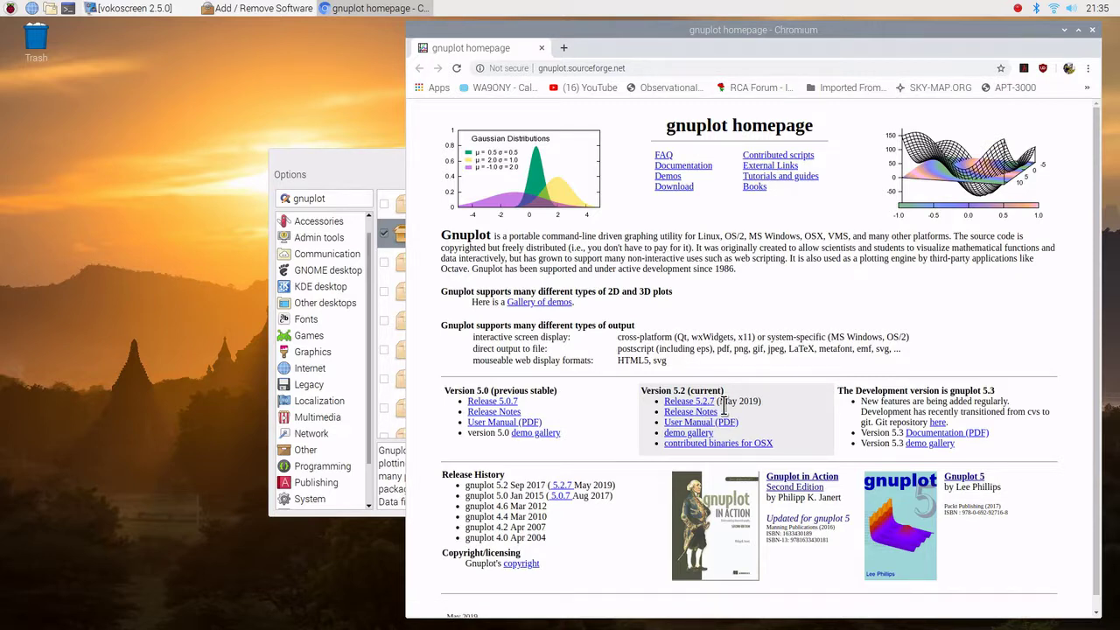
click(1092, 31)
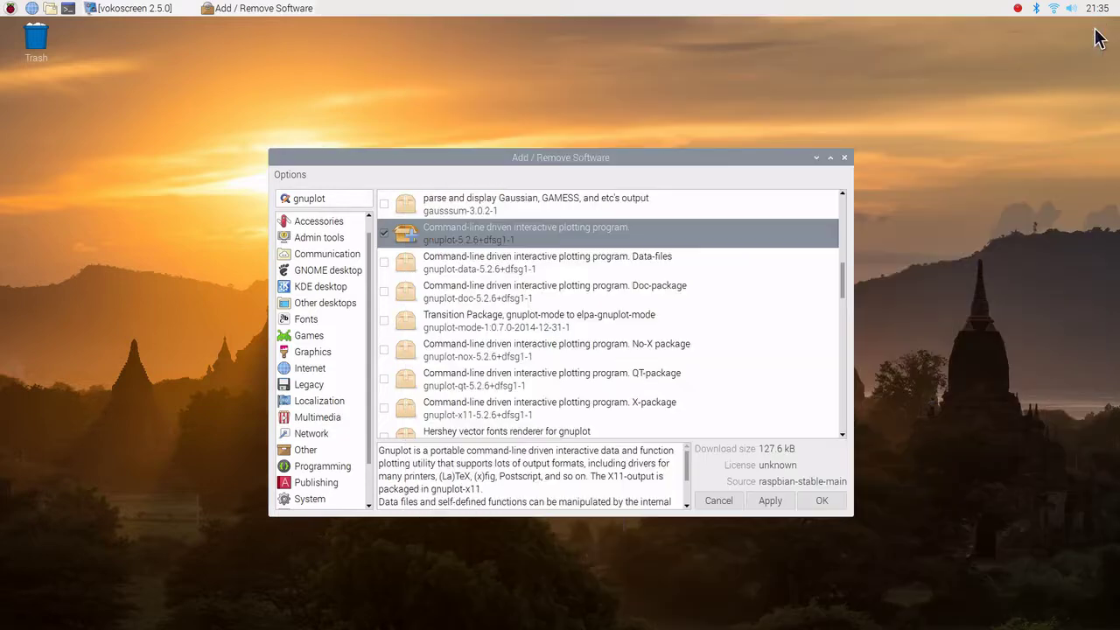
right_click(691, 234)
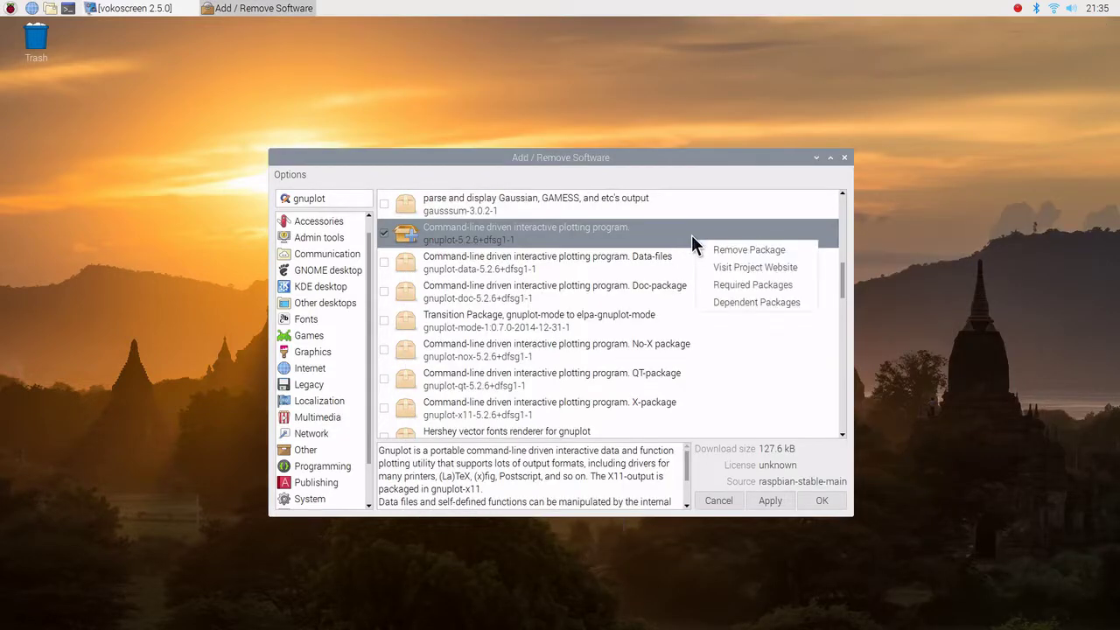
click(719, 285)
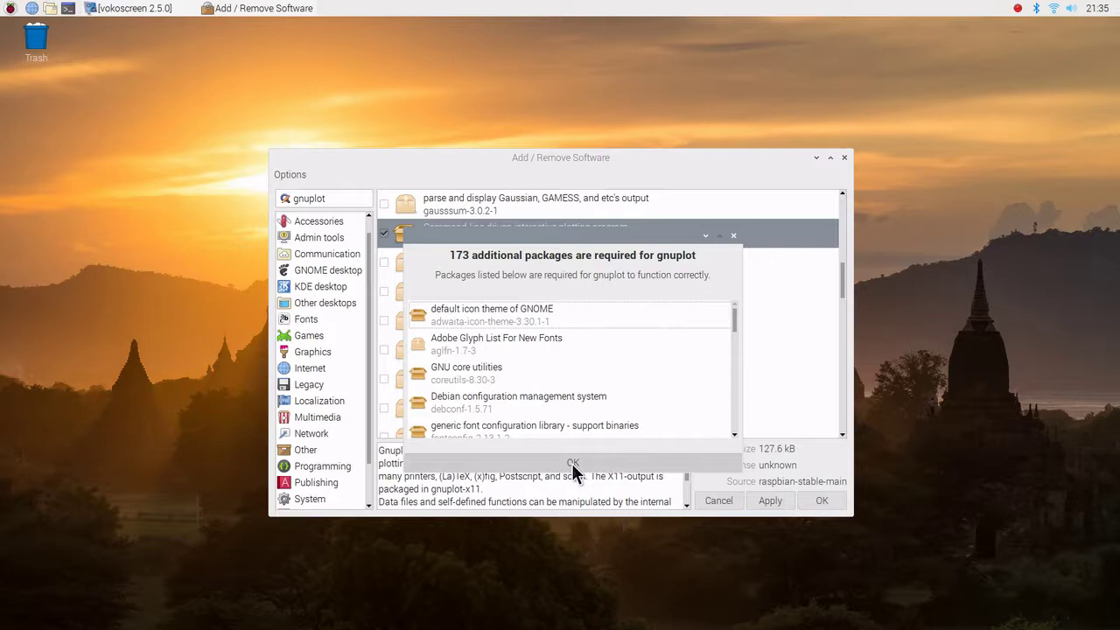
click(571, 462)
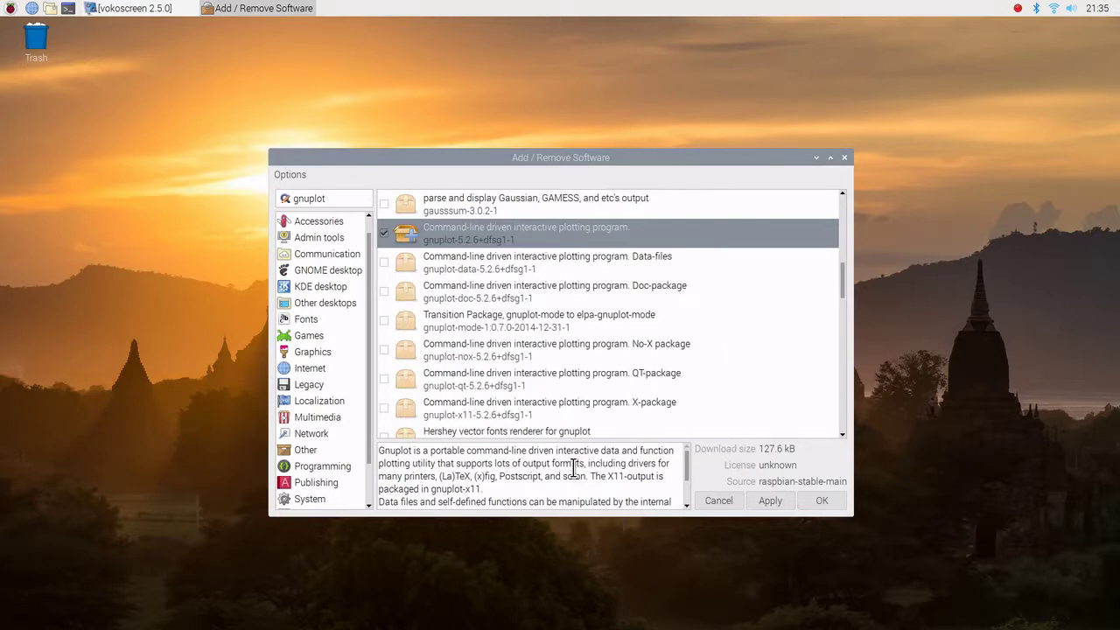
right_click(730, 243)
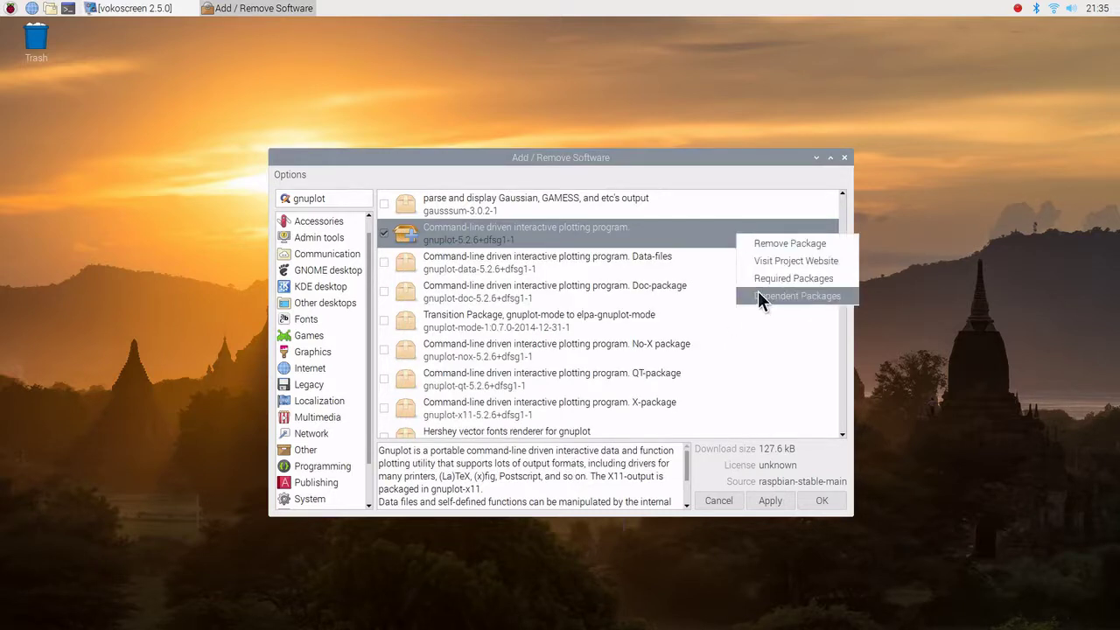
click(757, 295)
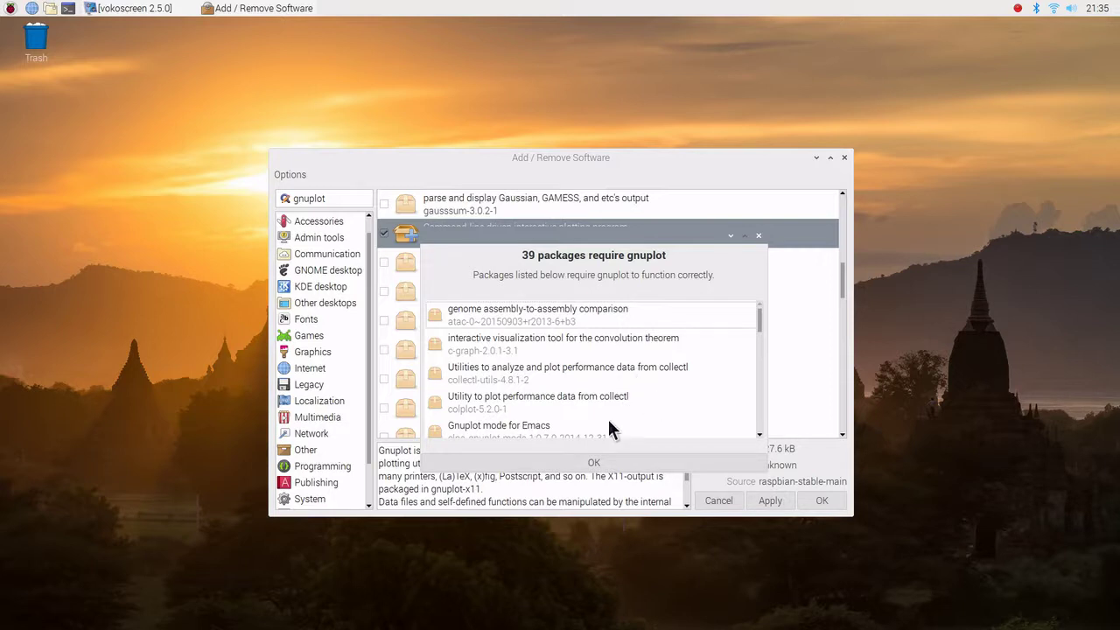
click(593, 463)
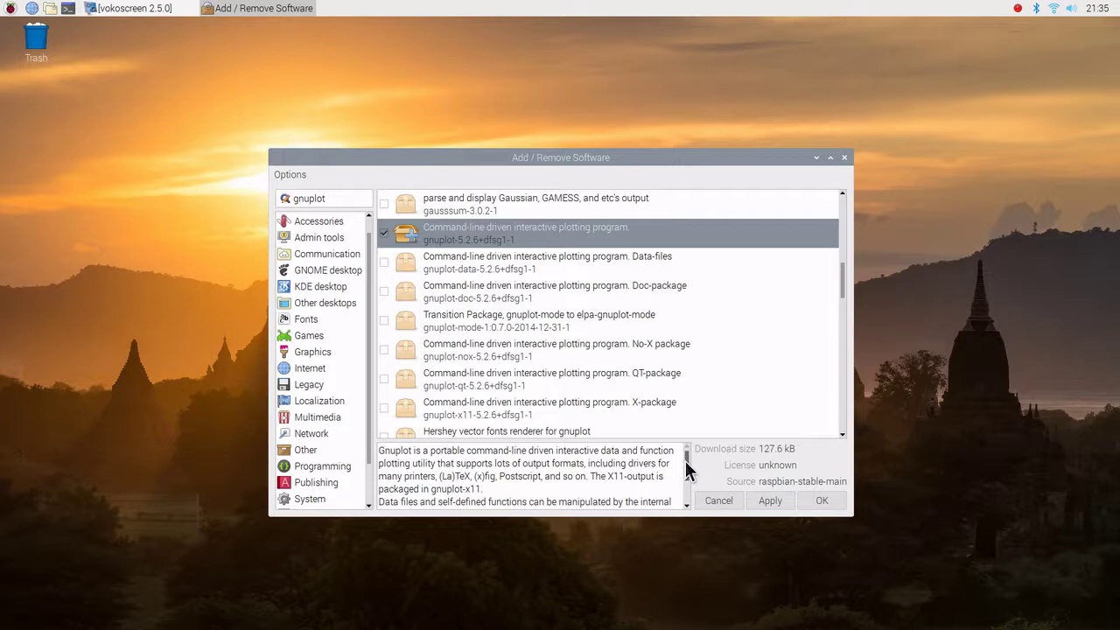
mouse_move(687, 470)
mouse_down()
mouse_move(687, 488)
mouse_move(687, 459)
mouse_up()
- Apply the gnuplot, gnuplot-data and gnuplot-qt installation, authorising with the pi user's password
click(760, 496)
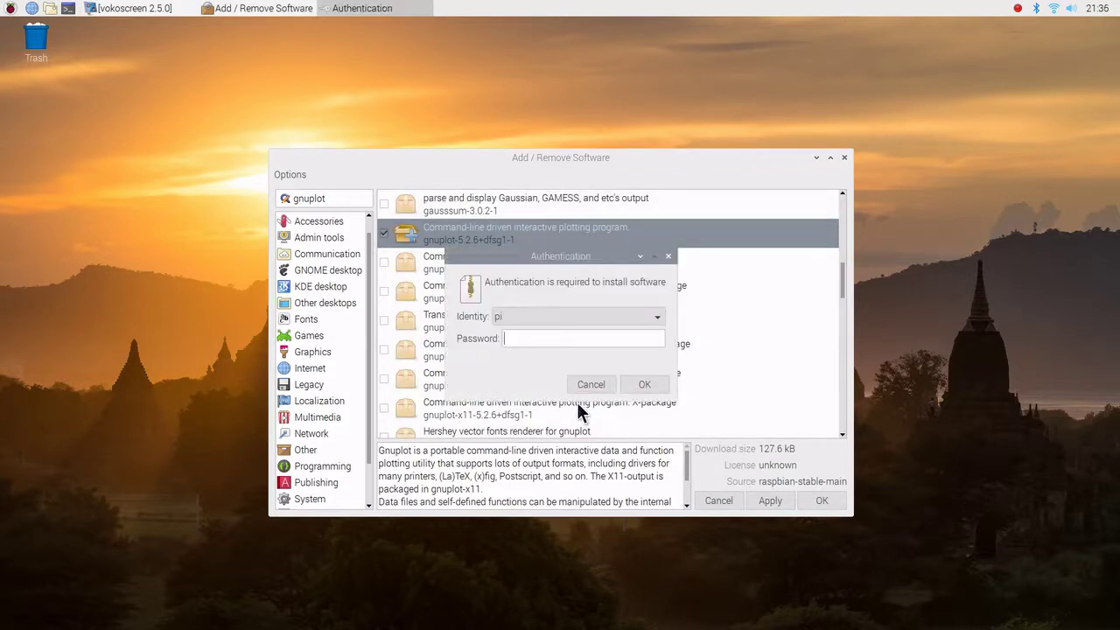
text(raspberr)
key(Return)
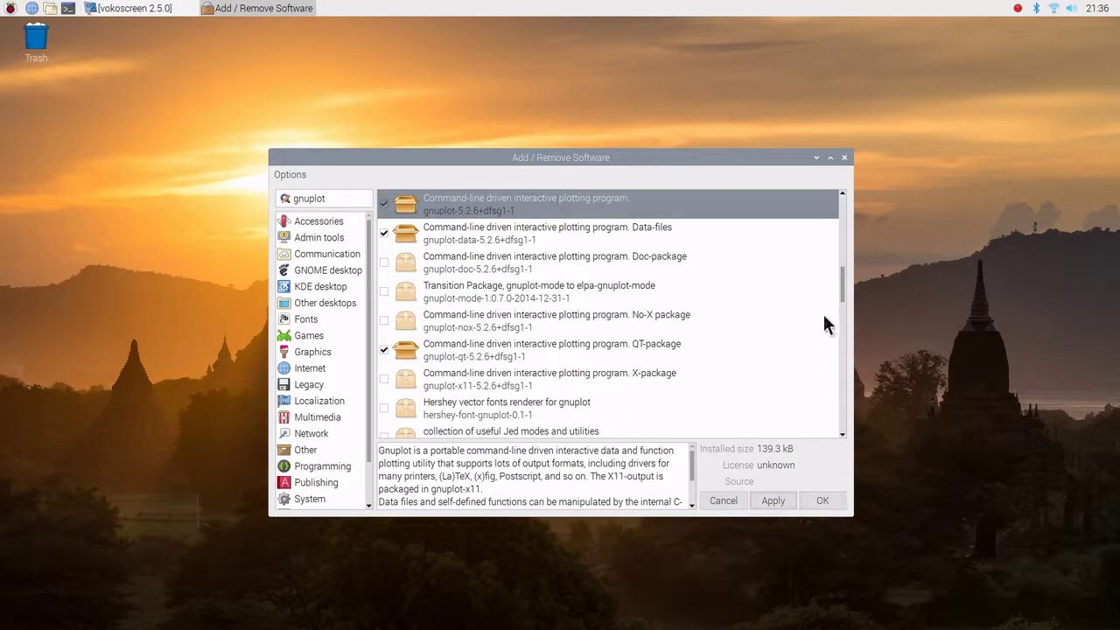
- Scroll the package list, then close Add / Remove Software with OK
mouse_move(840, 287)
mouse_down()
mouse_move(853, 223)
mouse_move(826, 369)
mouse_move(829, 421)
mouse_move(839, 307)
mouse_up()
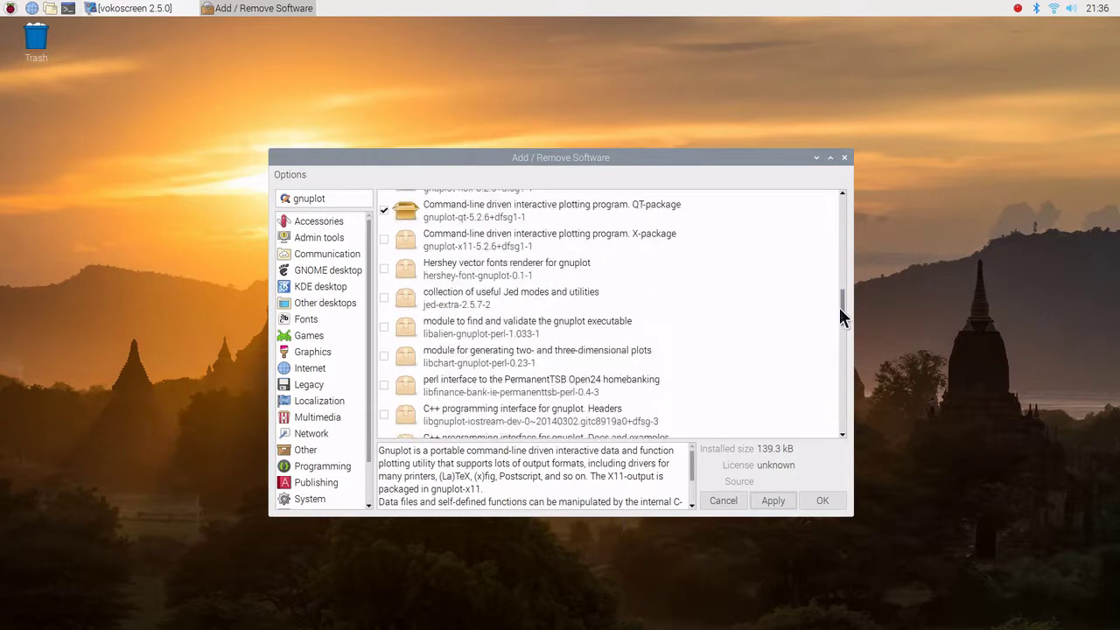
click(823, 502)
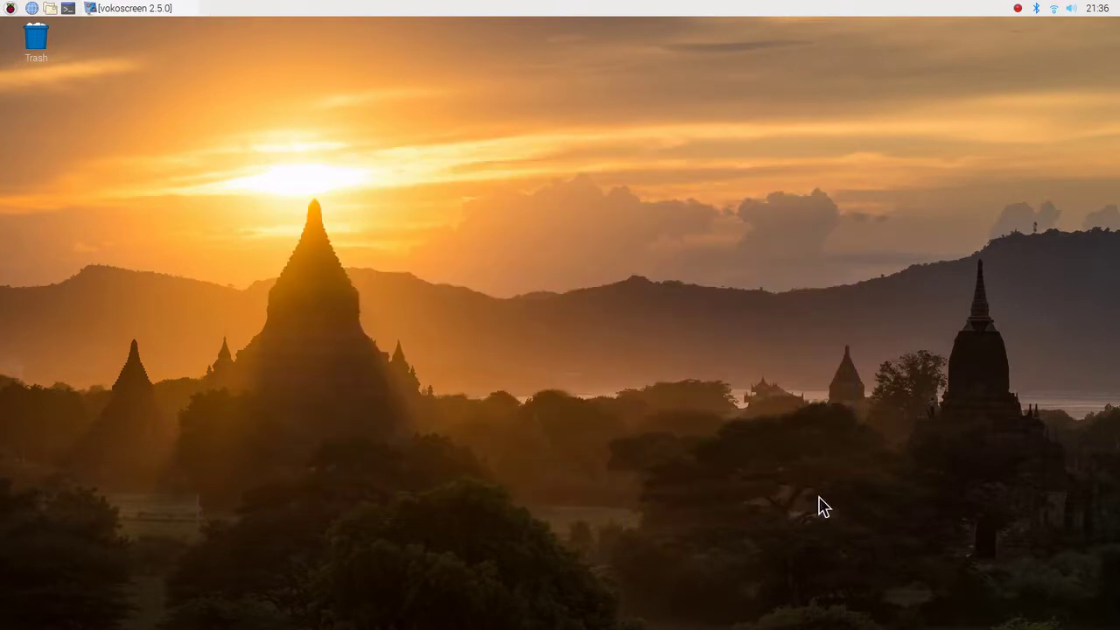
- Reboot the Raspberry Pi via the Raspberry Pi menu's Shutdown options
click(11, 9)
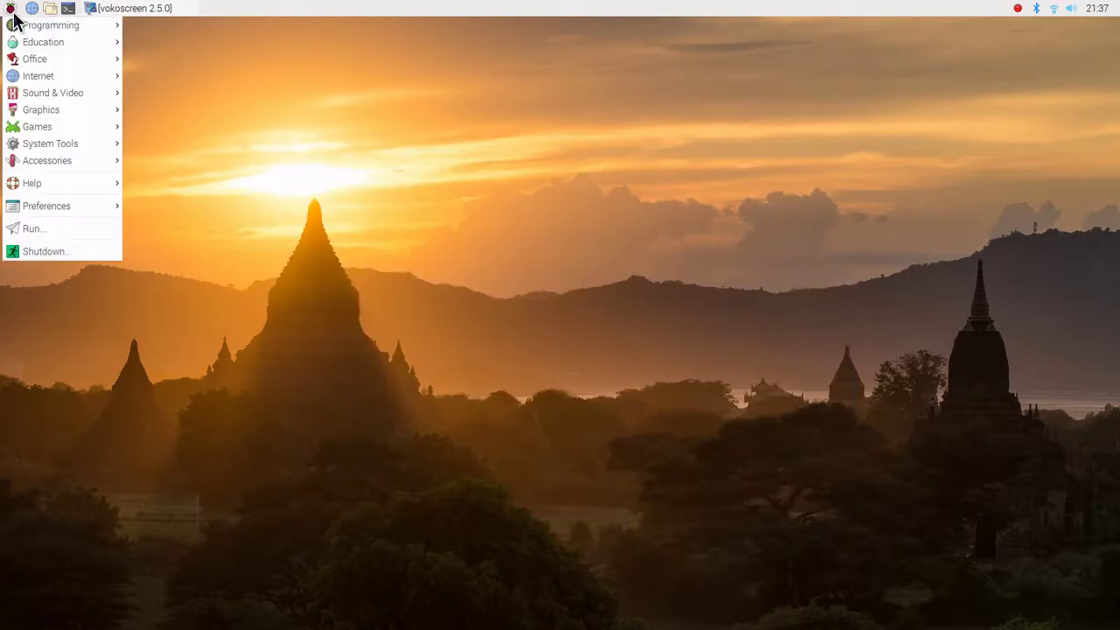
click(40, 251)
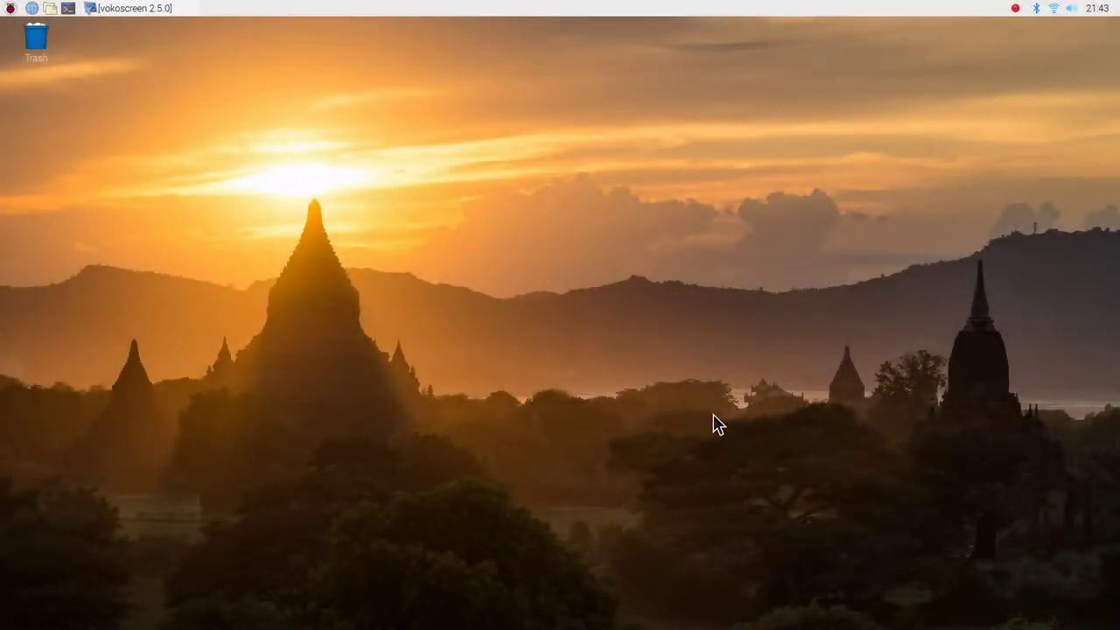
- Open a new LXTerminal window and start gnuplot
click(68, 9)
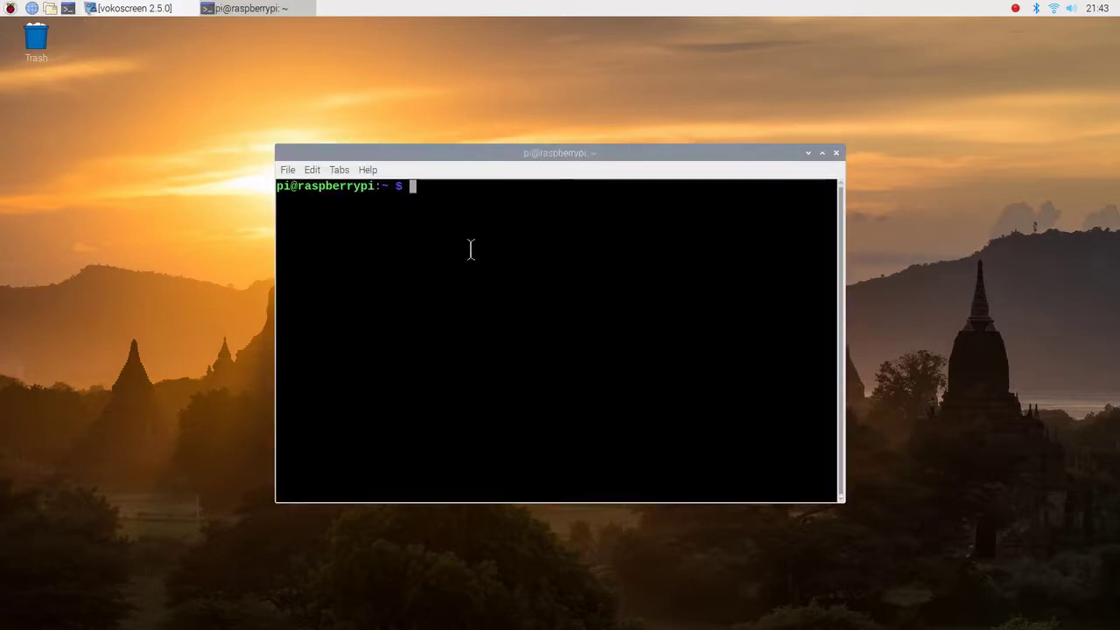
text(gnuplot)
key(Return)
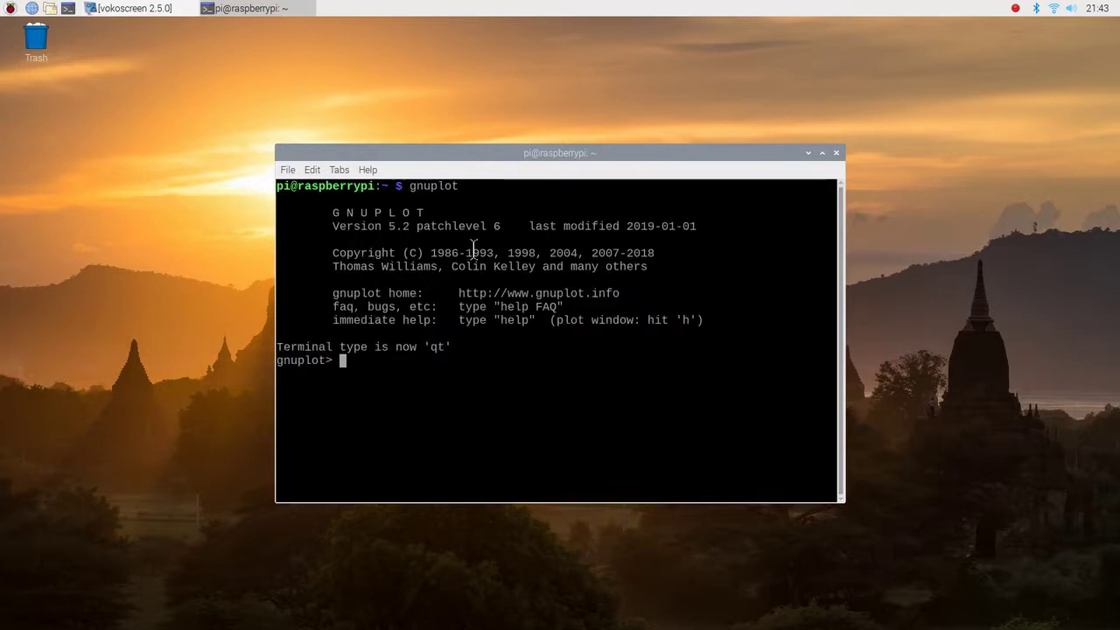
- Enter the command plot sin(x) at the gnuplot prompt, fixing the typo
text(plot sin)
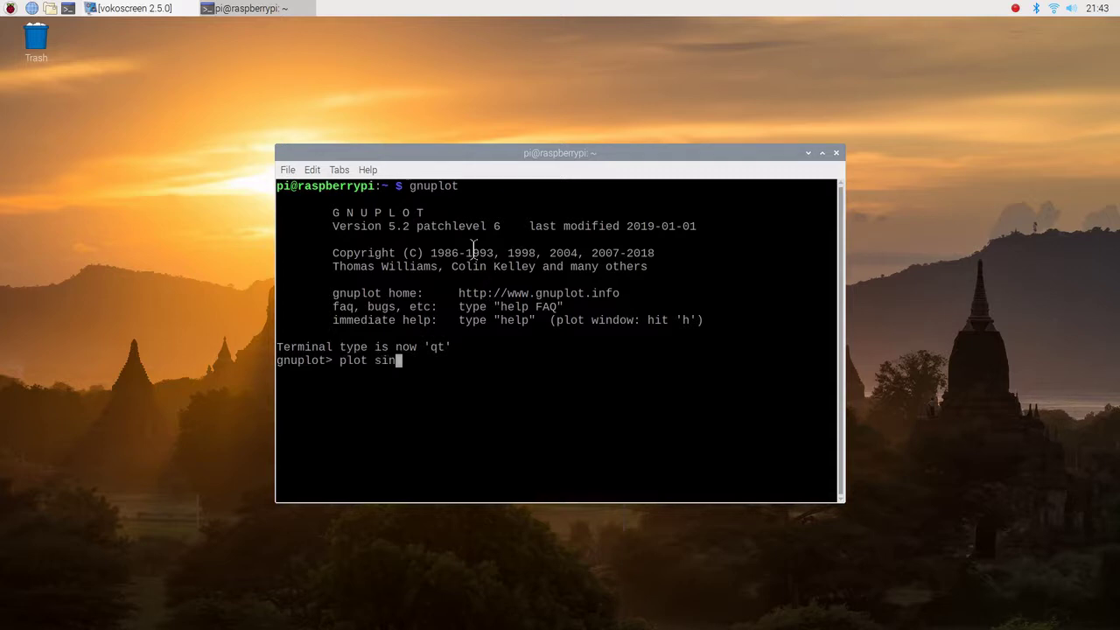
text((s)
key(BackSpace)
text(x))
- Run plot sin(x), move the Gnuplot window near the screen top, and refocus the terminal
key(Return)
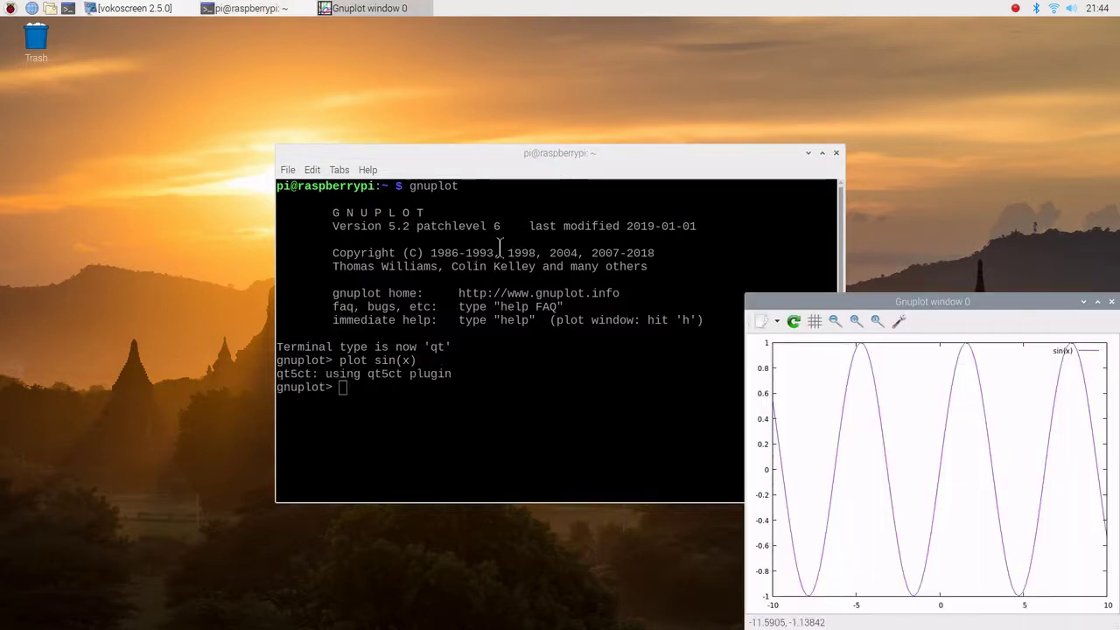
drag(820, 299, 733, 94)
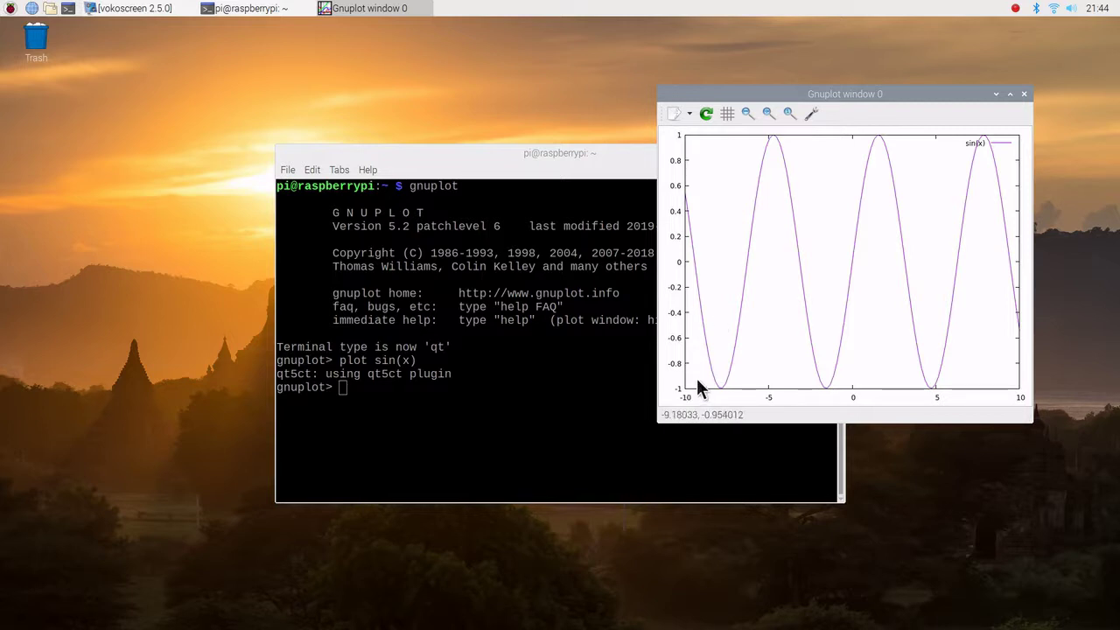
click(406, 413)
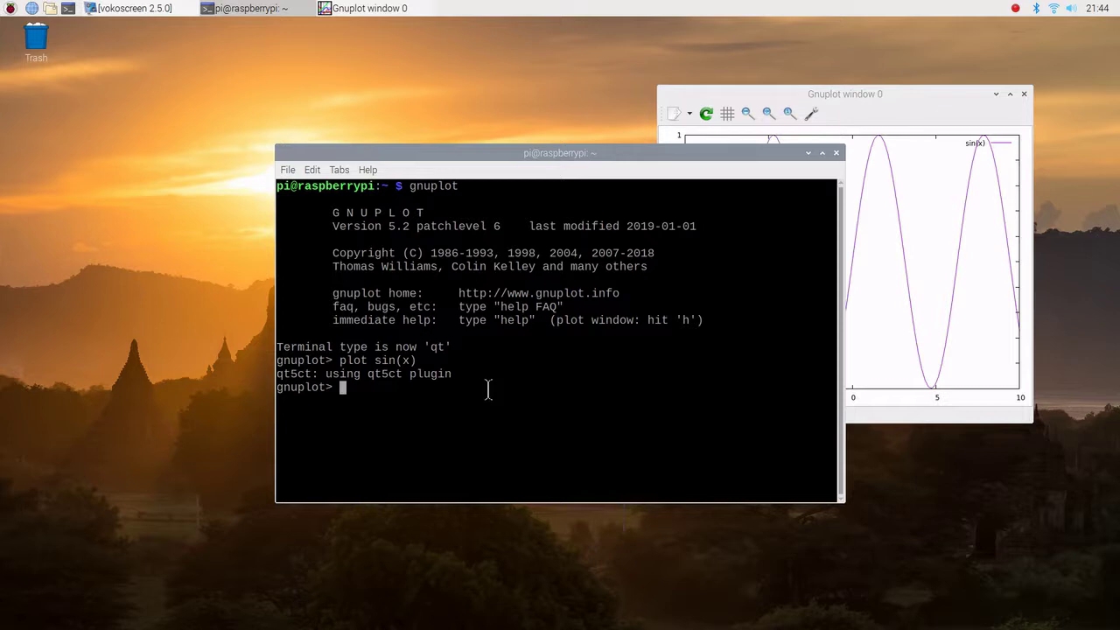
- Enter quit at the gnuplot> prompt to return to the shell
text(quit)
key(Return)
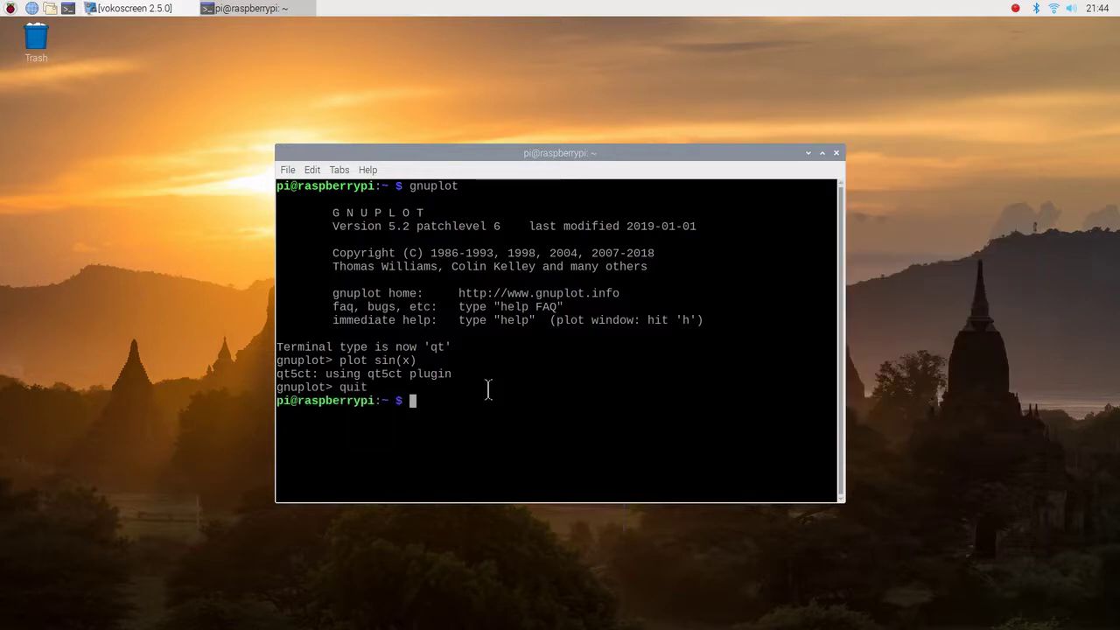